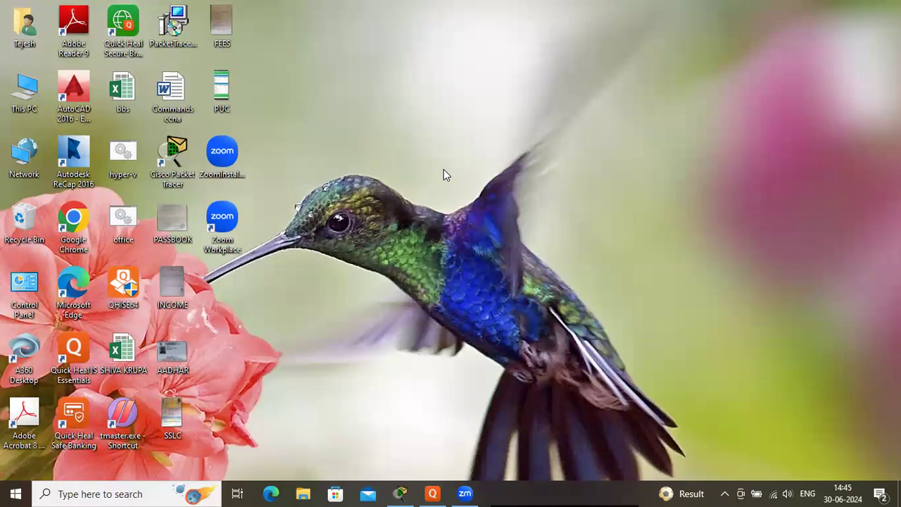
Open Windows Network Connections with ncpa.cpl and view the Ethernet adapter's Internet Protocol Version 4 (TCP/IPv4) properties.
key(super+r)
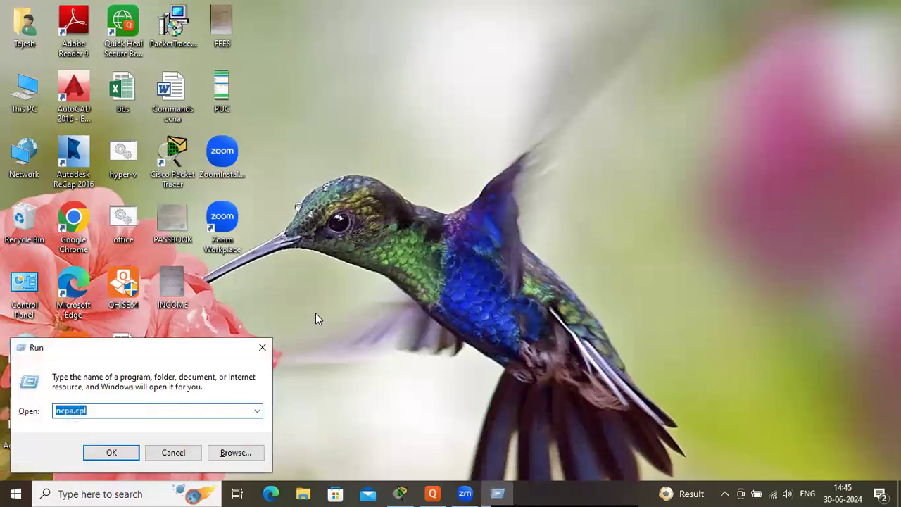
click(131, 410)
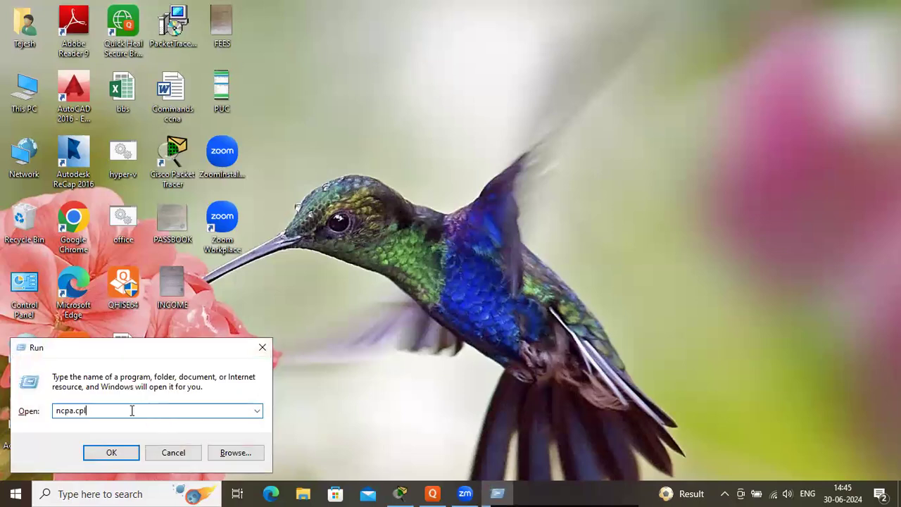
click(111, 453)
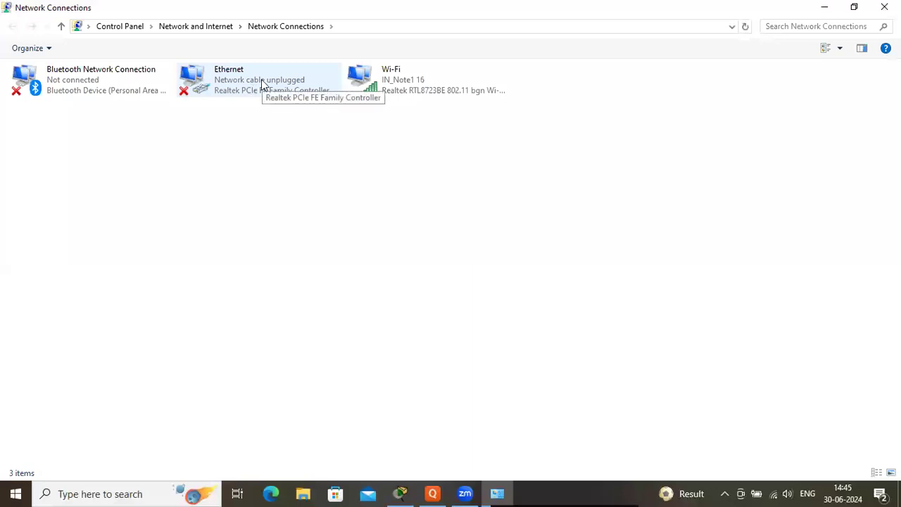
right_click(261, 79)
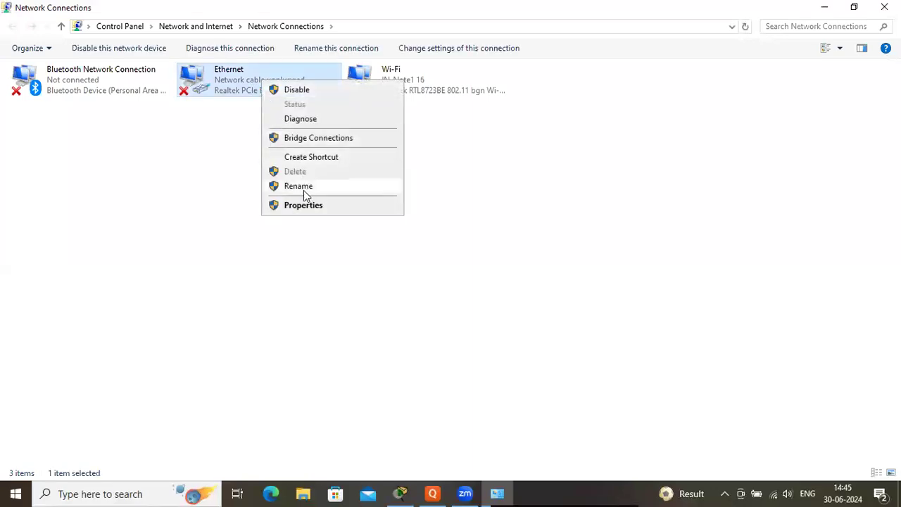
click(321, 208)
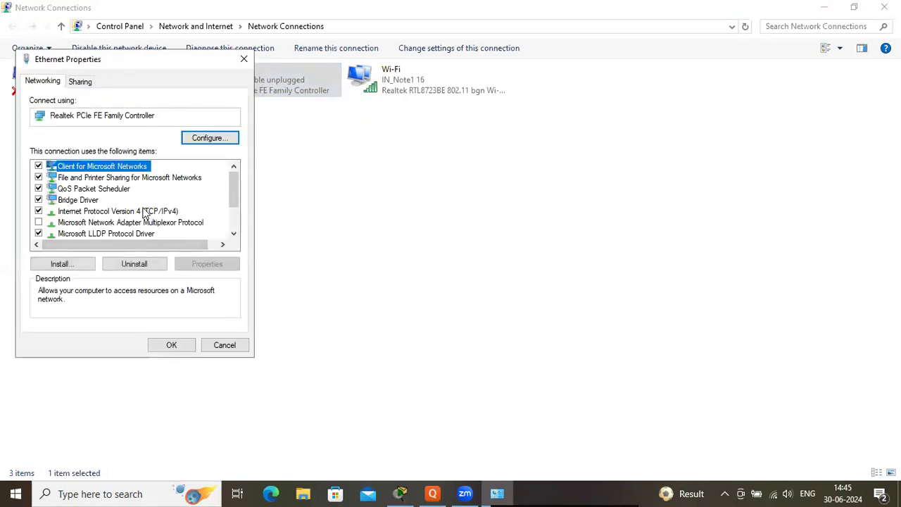
click(145, 212)
click(206, 265)
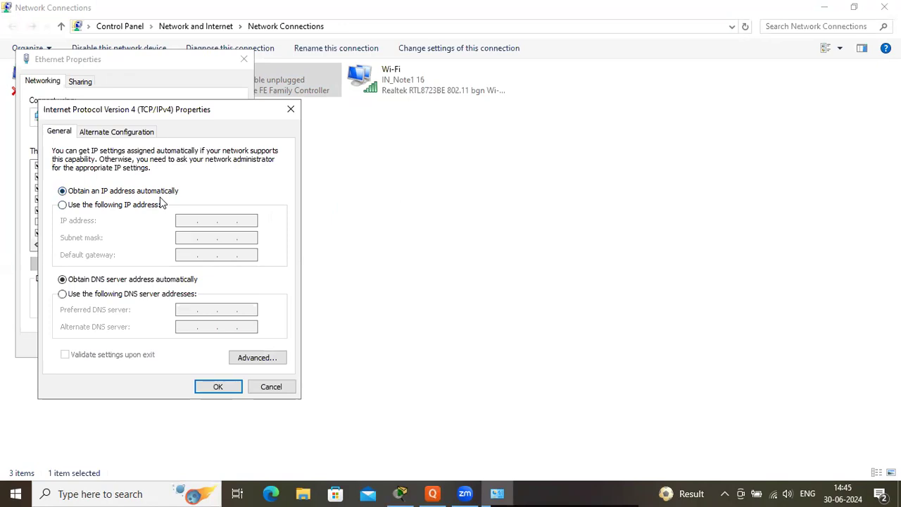
Show the manual IP address option, return to obtaining an IP address automatically, and close the Ethernet properties without saving.
click(62, 205)
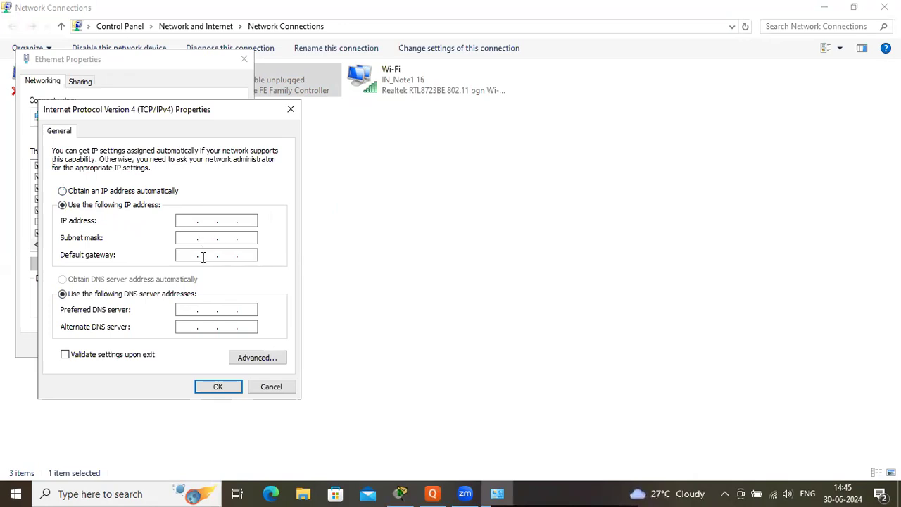
click(63, 192)
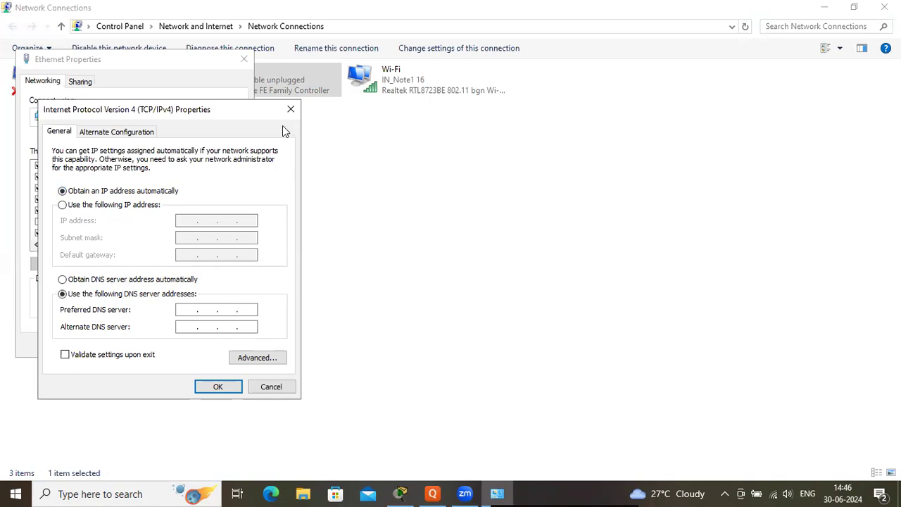
click(291, 110)
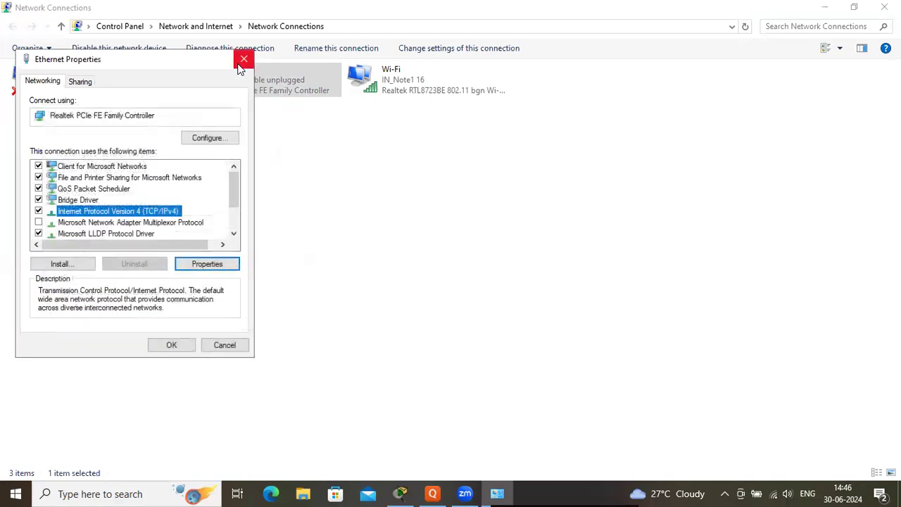
click(240, 62)
click(826, 7)
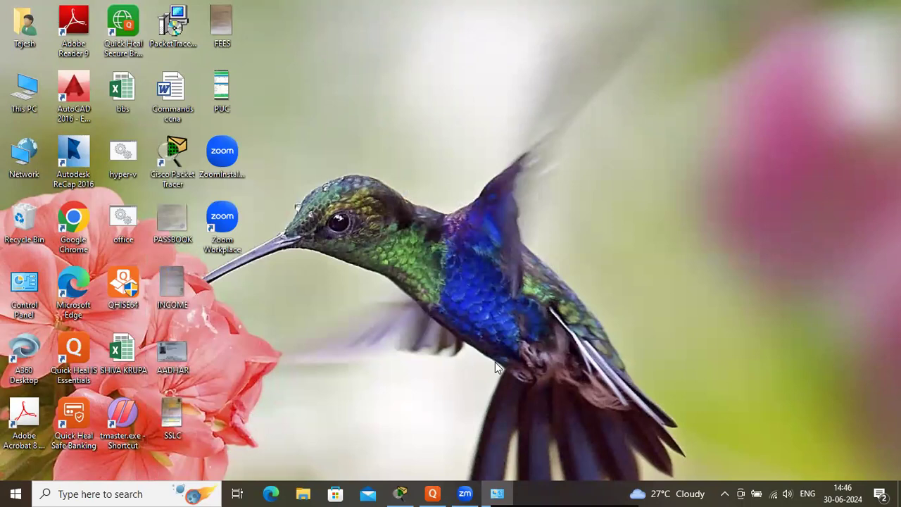
Switch to Cisco Packet Tracer and open the command line interface of the 2811 router, keeping the topology in view.
click(402, 492)
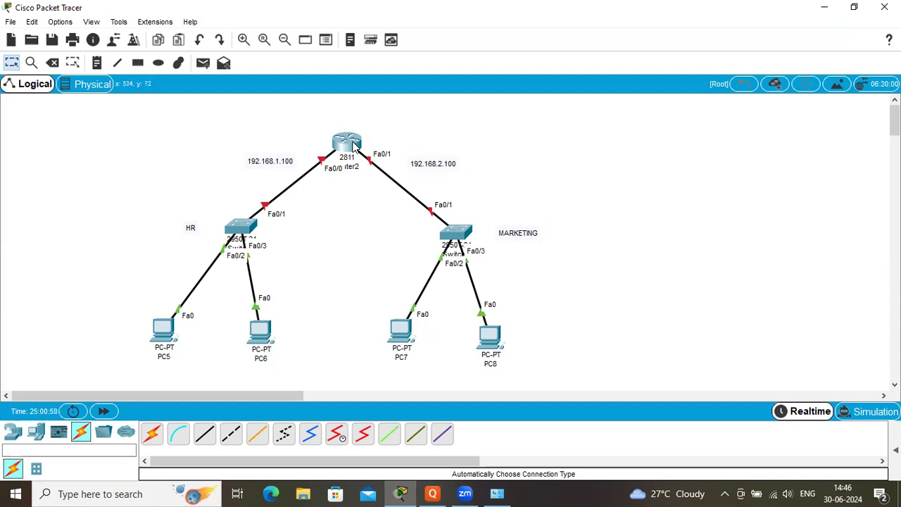
mouse_move(352, 144)
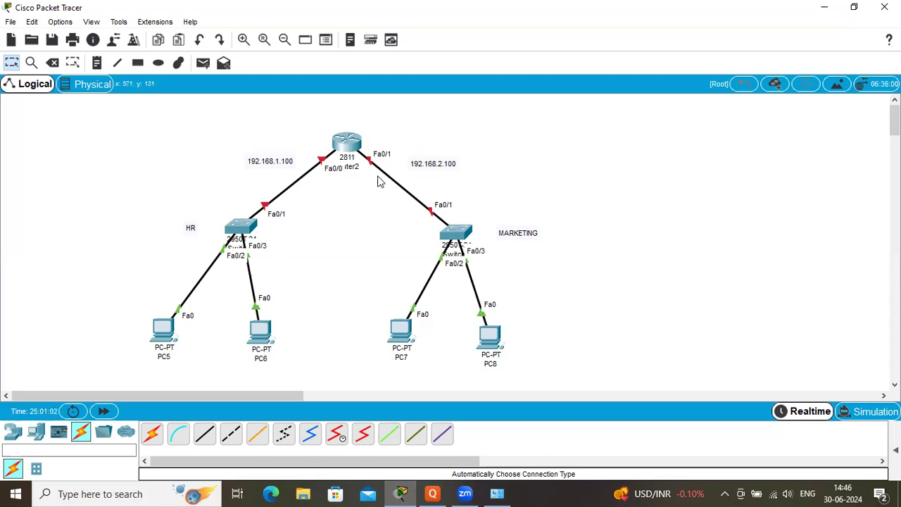
click(348, 145)
drag(453, 62, 627, 59)
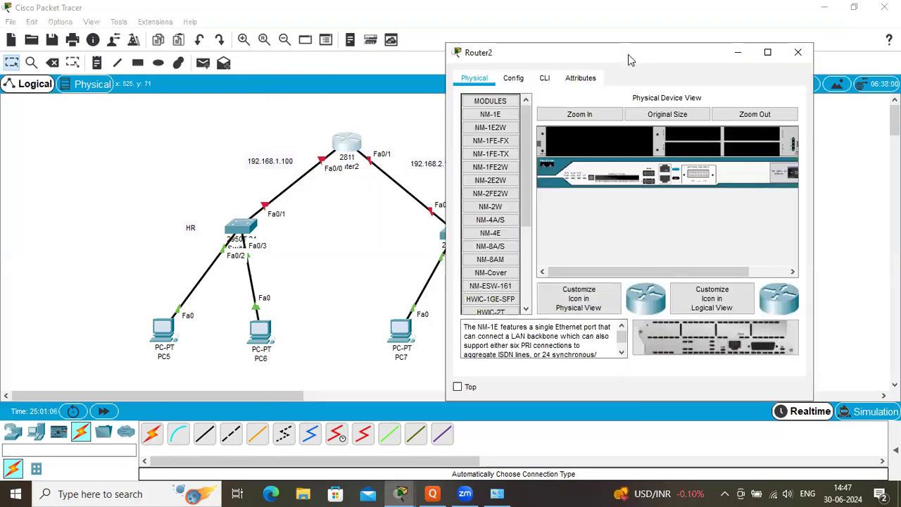
click(543, 79)
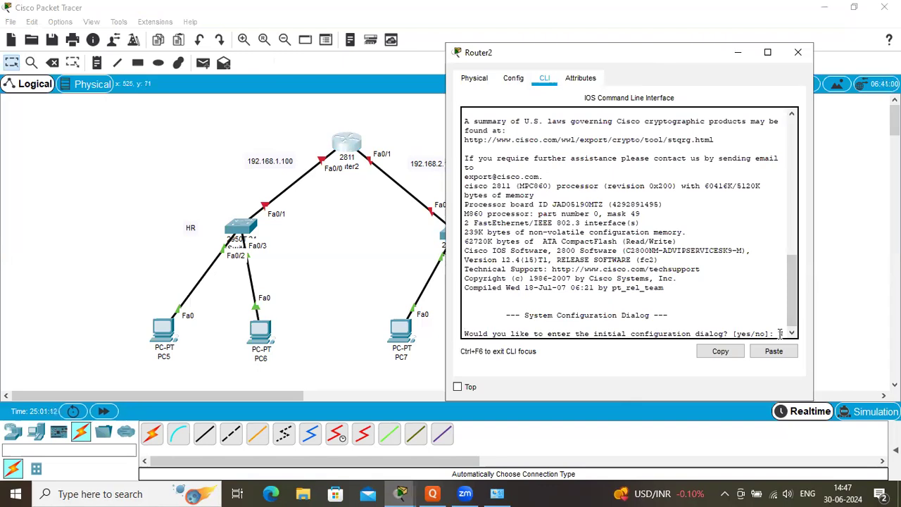
Decline the router's initial configuration dialog and enter global configuration mode with EN and conf t.
text(N)
key(Return)
key(Return)
text(EN)
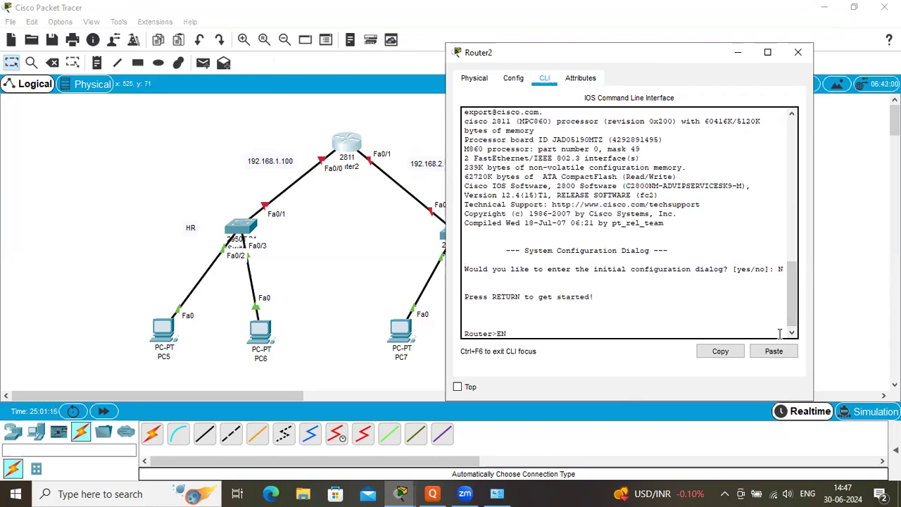
key(Return)
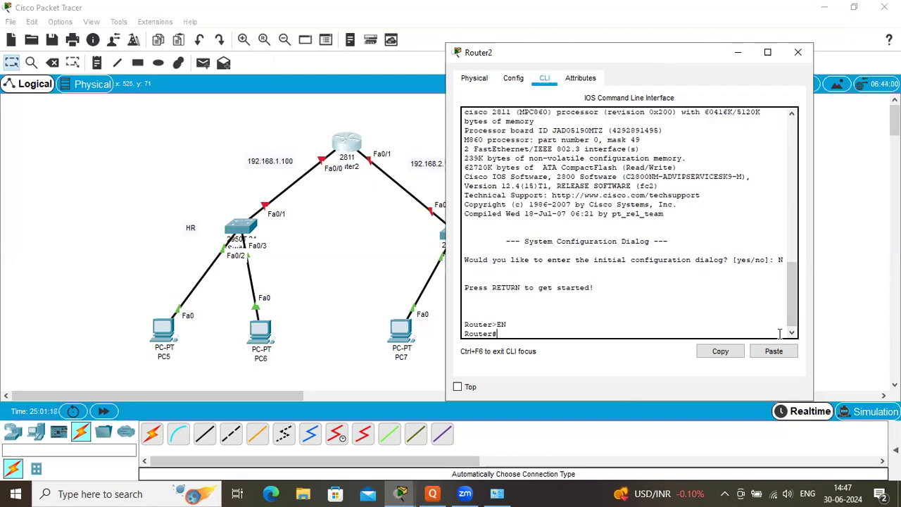
text(conf)
text( t)
key(Return)
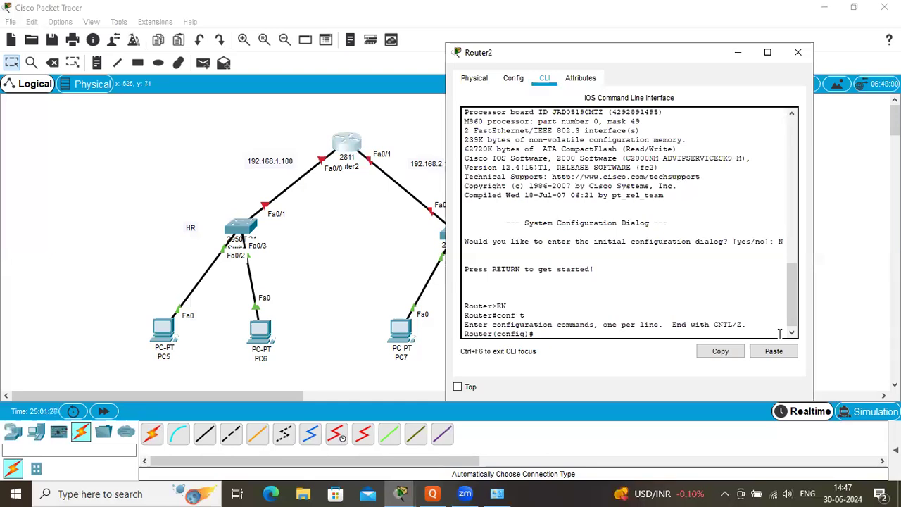
Try to enter interface configuration mode with the command int 0/0.
text(int)
text(0/0)
key(Return)
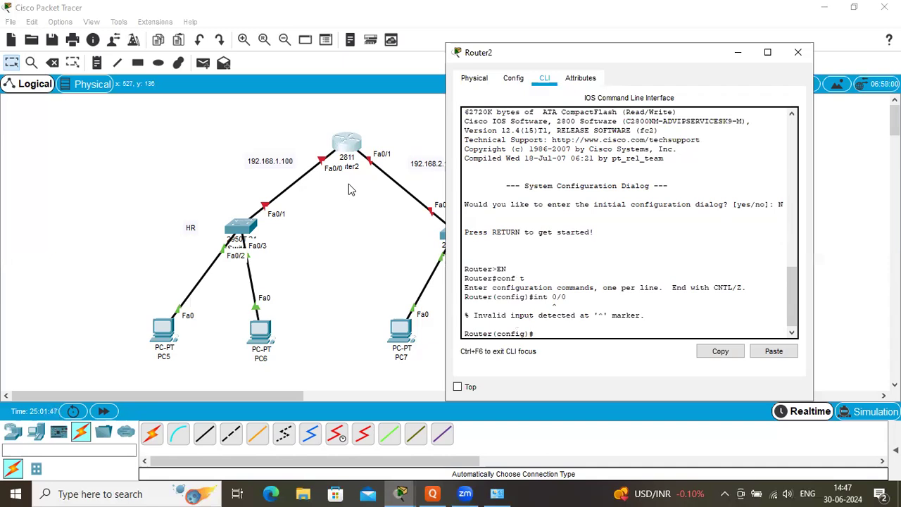
Enter configuration mode for the HR-side interface with the corrected command int fa0/0.
key(Up)
key(BackSpace)
key(BackSpace)
key(BackSpace)
text(fa0/0)
key(Return)
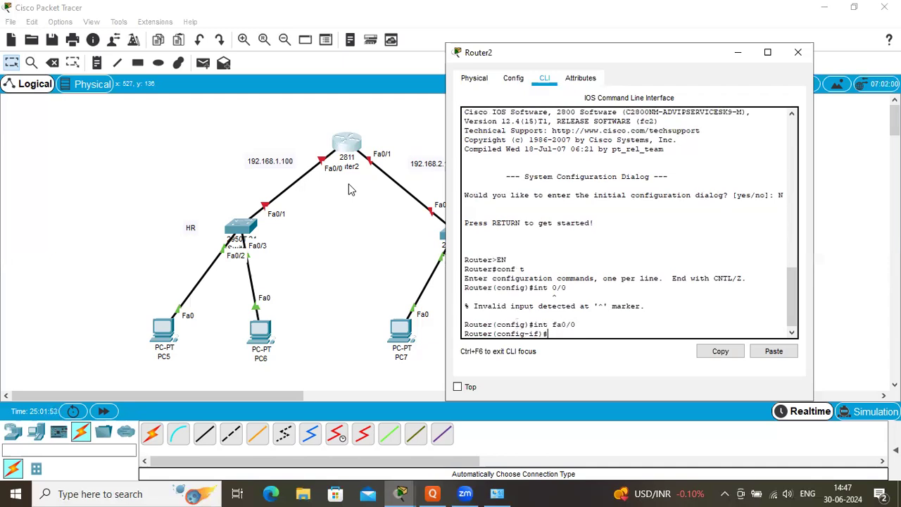
Assign fa0/0 the IP address 192.168.1.100 with mask 255.255.255.0 and enable the interface with no sh.
text(ip add)
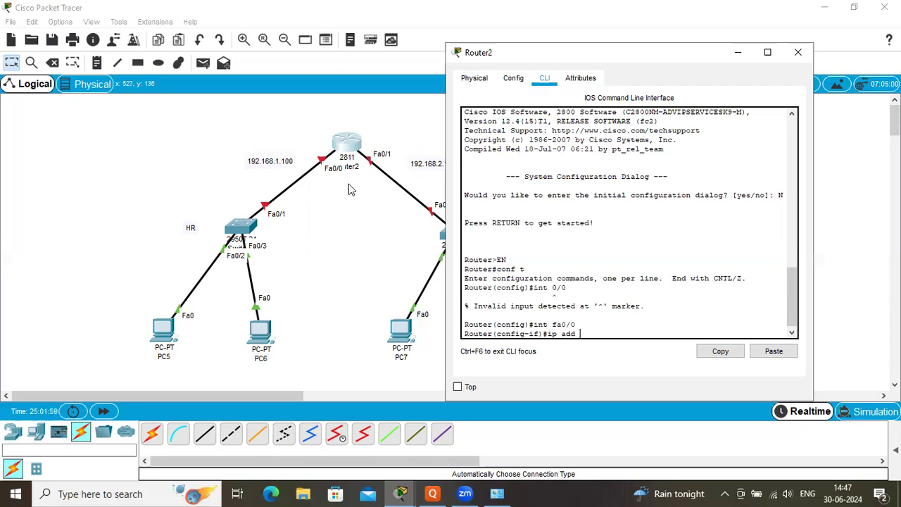
text(192.168.)
text(1.100)
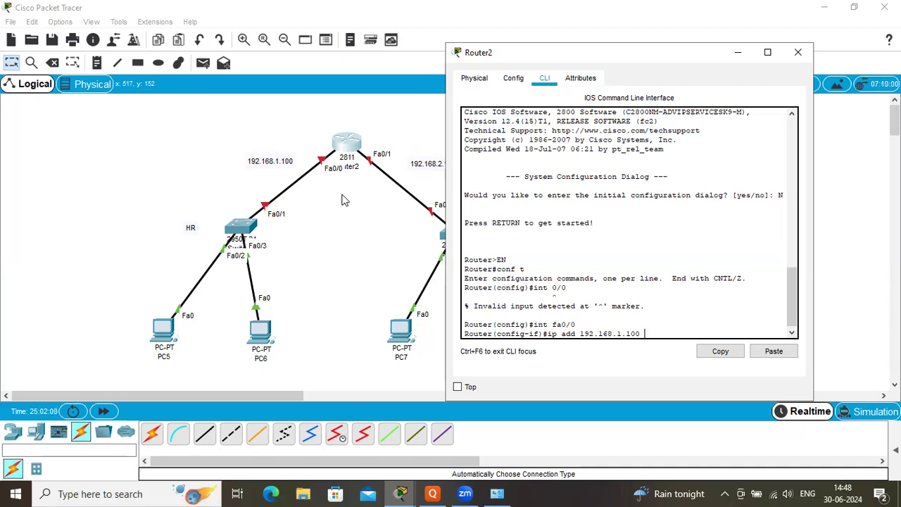
text( 255)
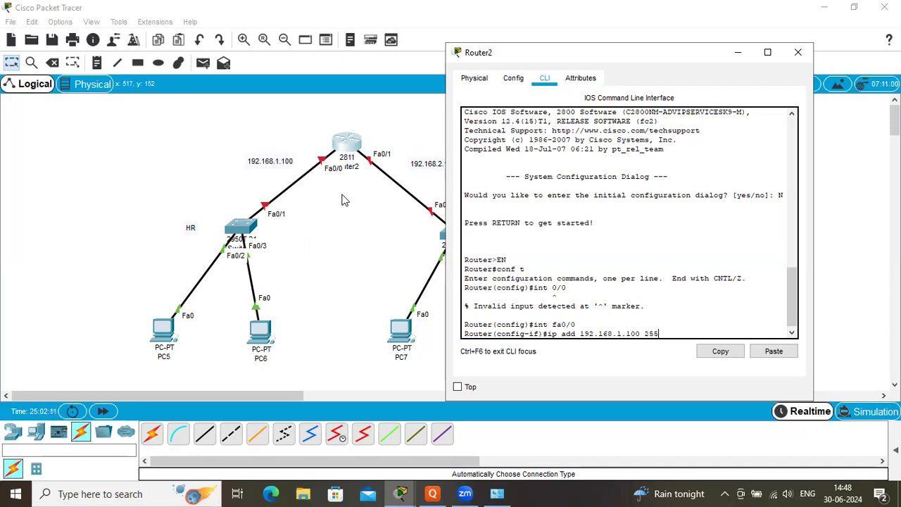
text(.255.2)
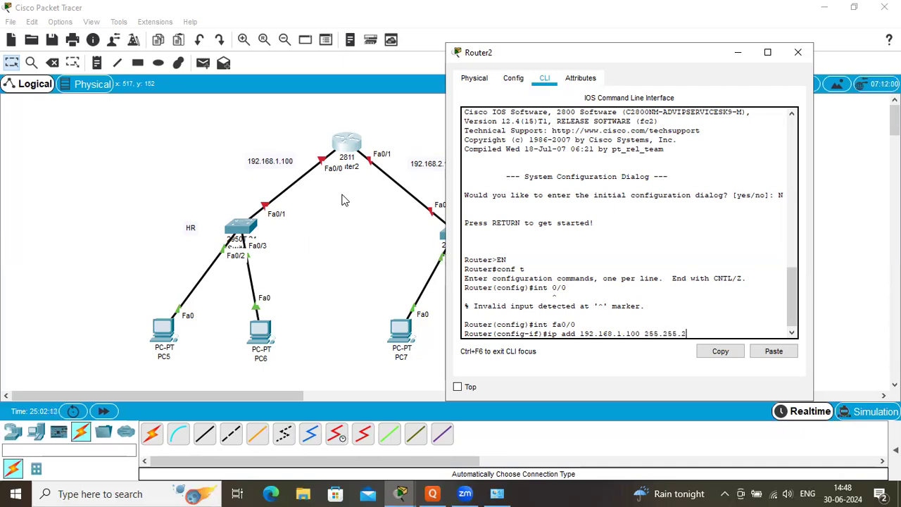
text(55.0)
key(Return)
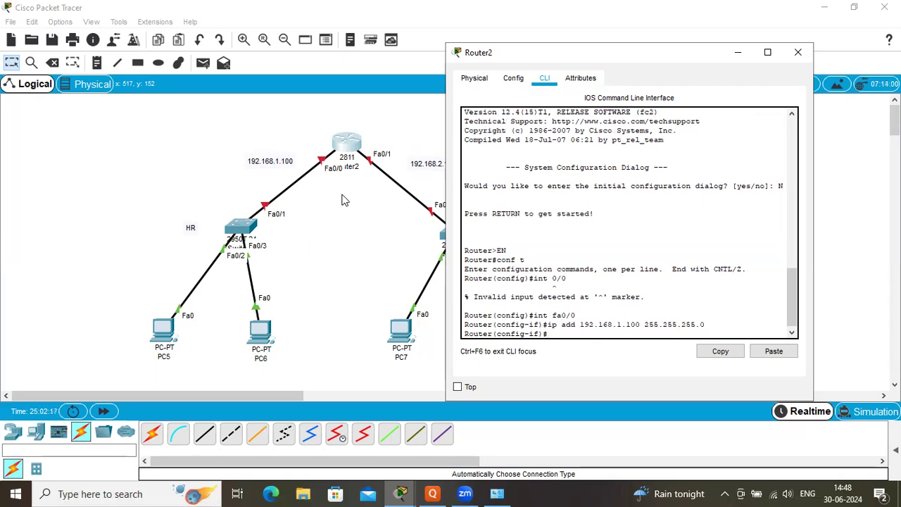
text(no sh)
key(Return)
key(Return)
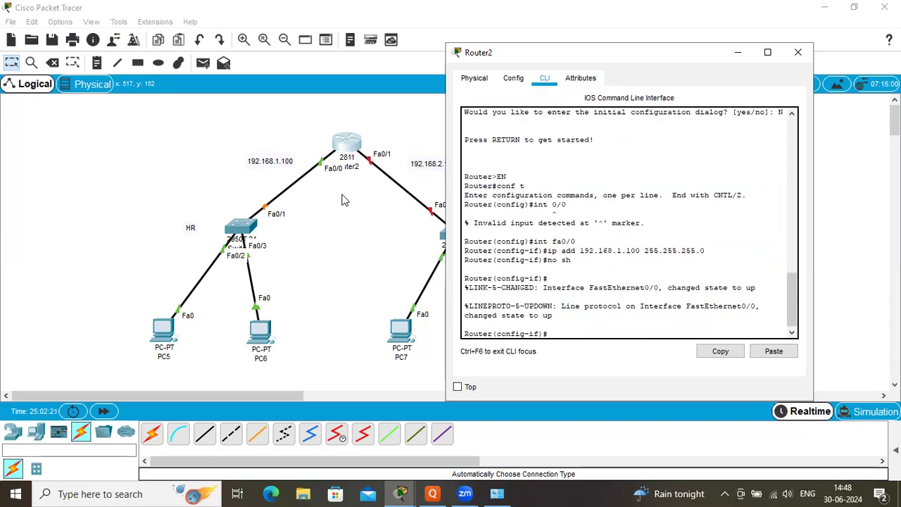
Exit the fa0/0 configuration and enter configuration mode for the Marketing-side interface fa0/1.
text(ext)
text(i)
key(BackSpace)
key(BackSpace)
text(it)
key(Return)
text(int)
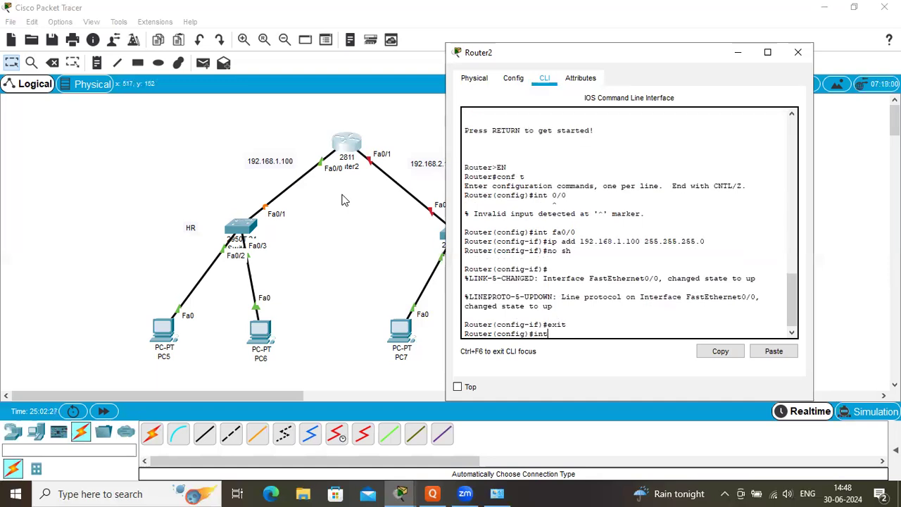
text( fa0/1)
key(Return)
Assign fa0/1 the IP address 192.168.2.100 with mask 255.255.255.0, enable it with no sh, and exit to global configuration.
text(ip)
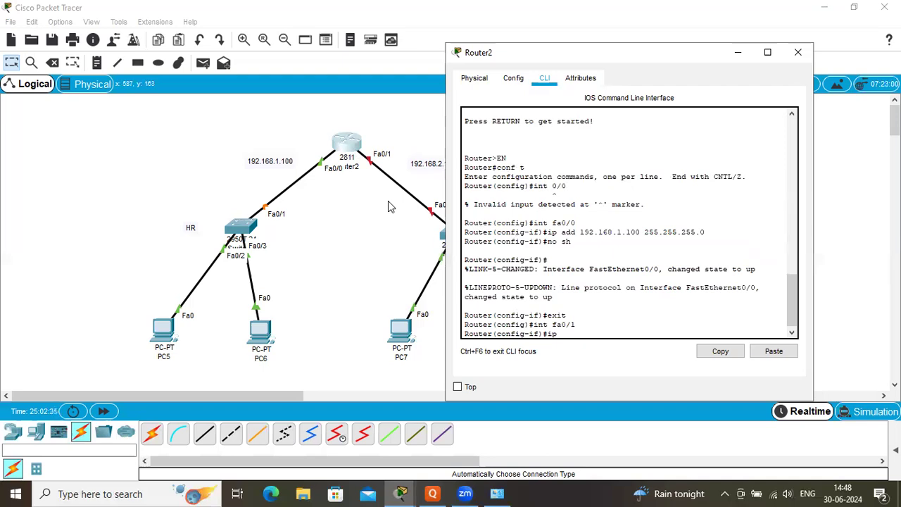
text( add 192.168.2.100)
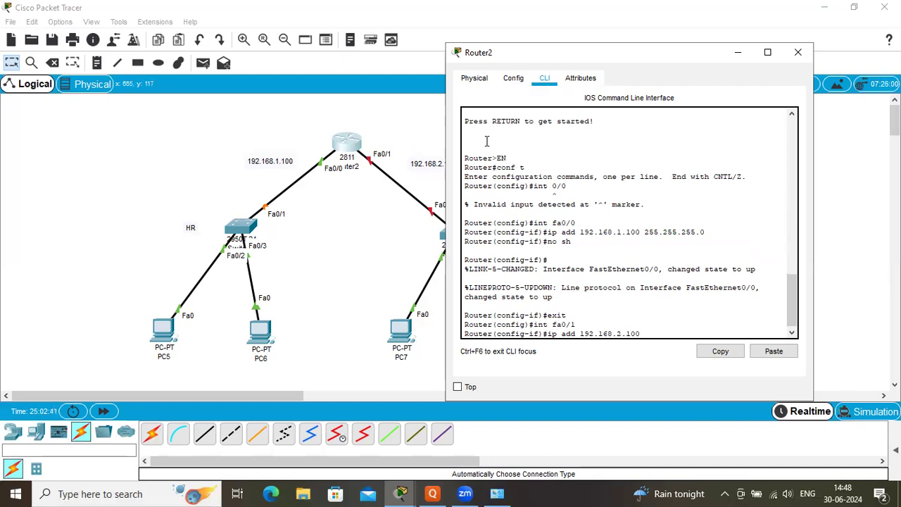
drag(586, 55, 625, 43)
text(255.255.255.0)
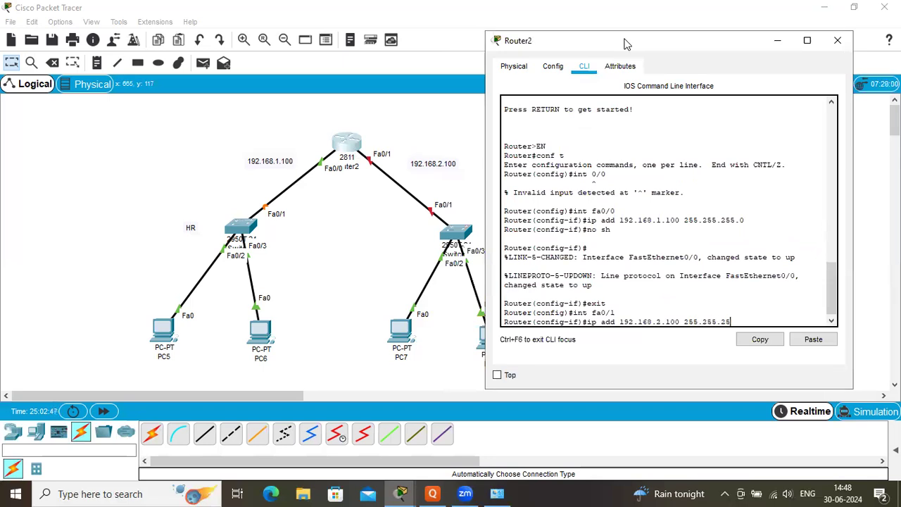
key(Return)
text(no sh)
key(Return)
text(exit)
key(Return)
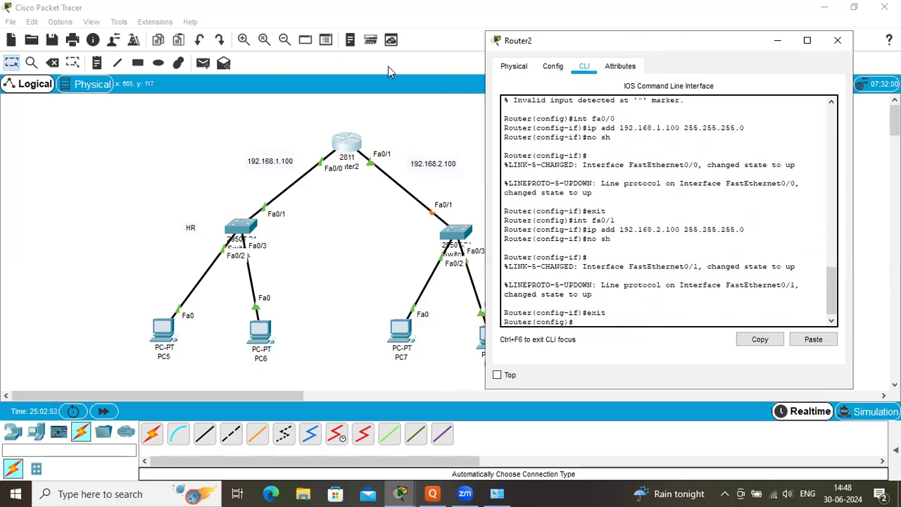
Reposition the router window to reveal the topology and reenter configuration mode for interface fa0/0.
drag(613, 45, 686, 43)
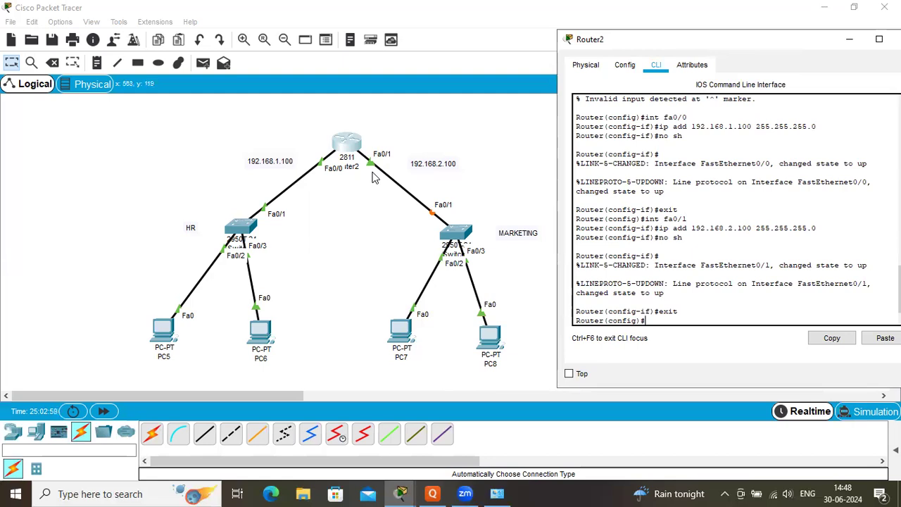
drag(702, 41, 663, 40)
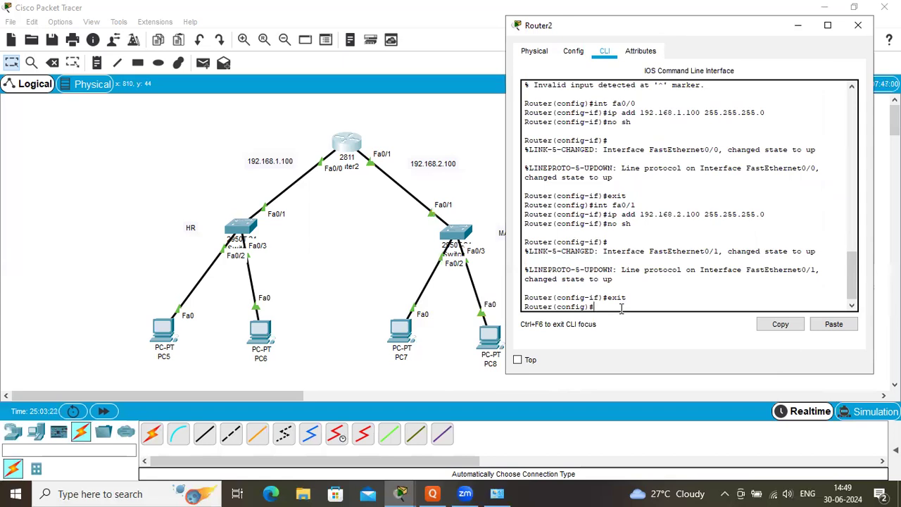
text(int fa0/0)
key(Return)
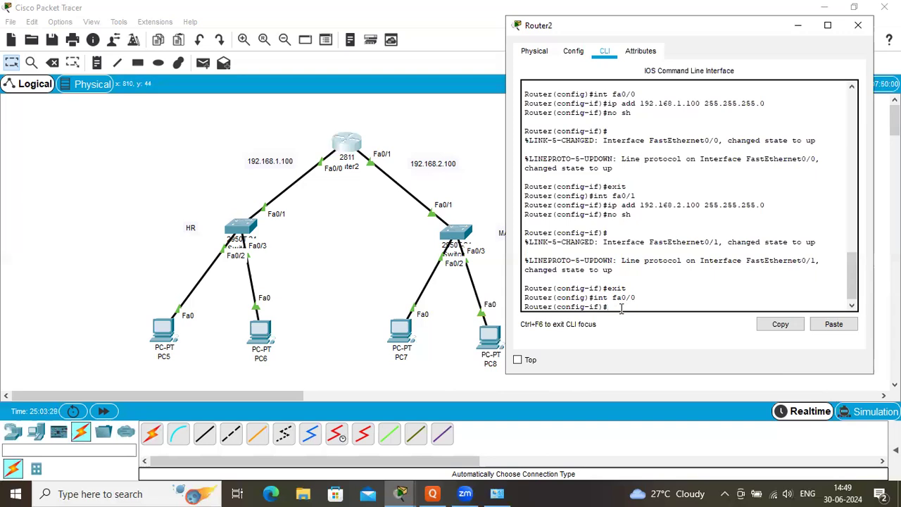
Create a DHCP pool named jl on the router with the ip dhcp pool command.
text(ip)
text( dhcp)
text( poo.1)
key(BackSpace)
text(l)
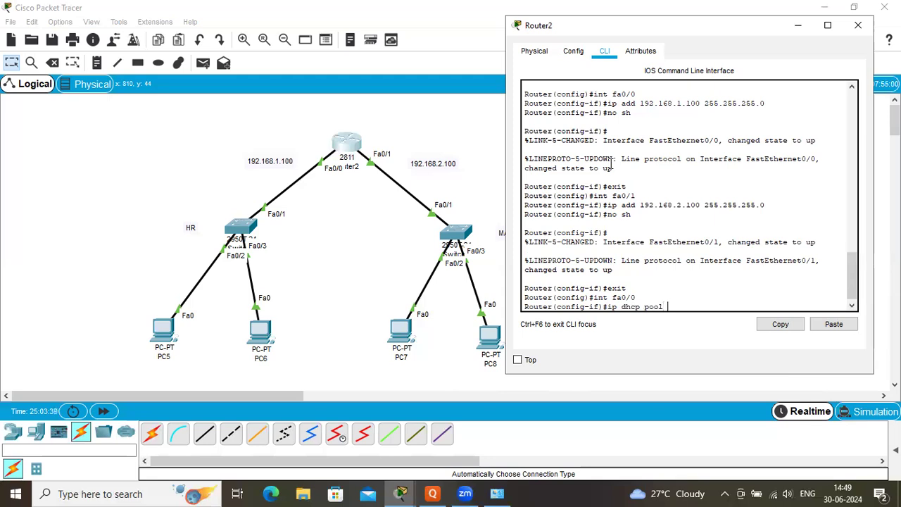
text( jl)
key(Return)
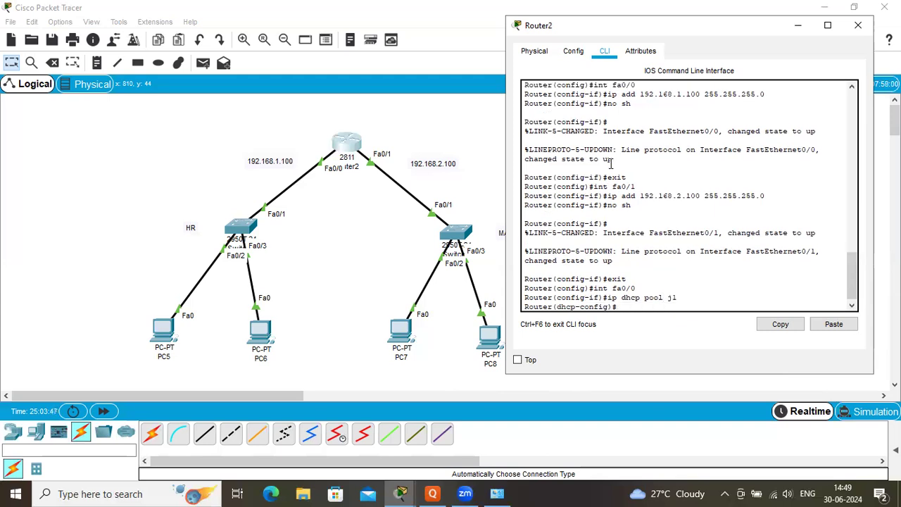
Define the HR-side DHCP pool's network as 192.168.1.0 with mask 255.255.255.0 and exit to global configuration.
text(network 192)
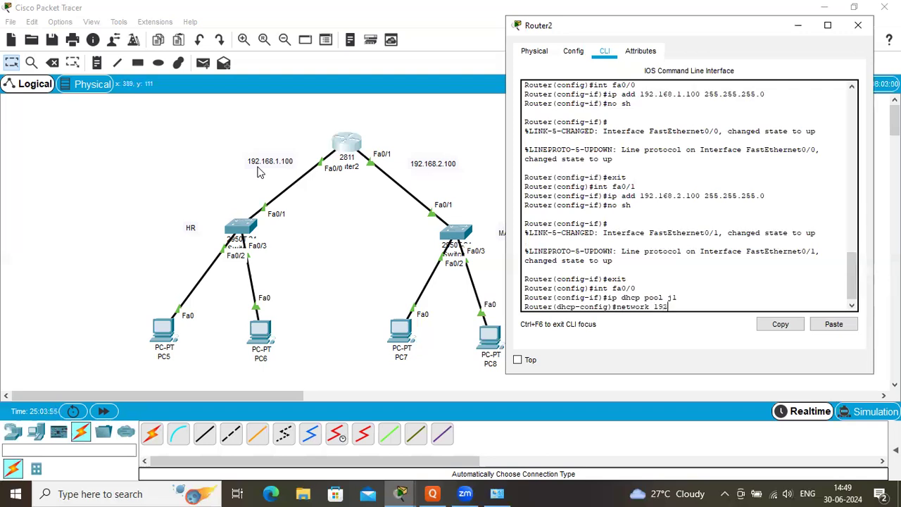
text(.168.1.0)
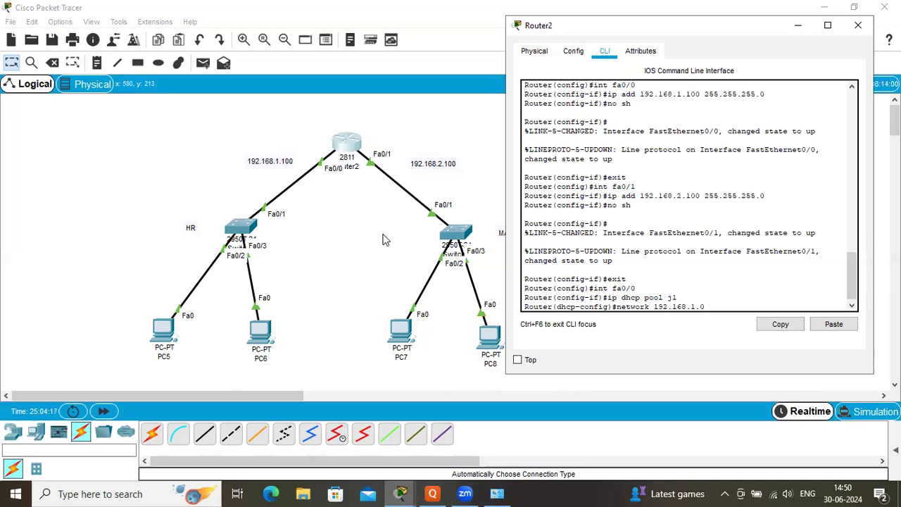
text(255.255.255.0)
key(Return)
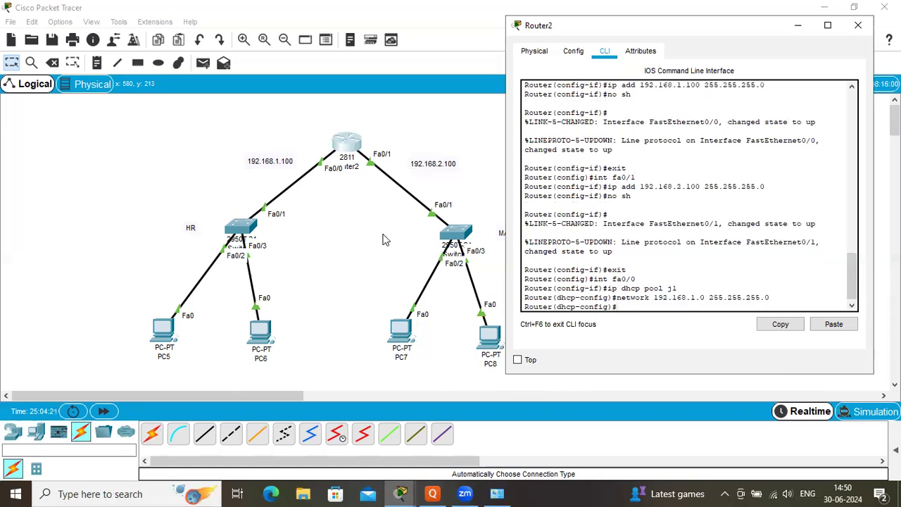
text(exit)
key(Return)
Enter configuration mode for interface fa0/1 and create a DHCP pool named j2.
text(int)
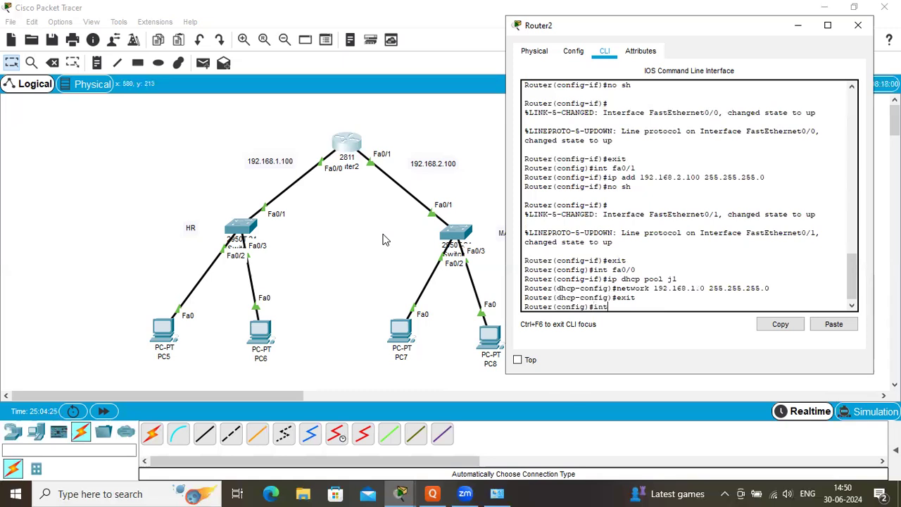
text( fa0/1)
key(Return)
text(ip dhcp poo)
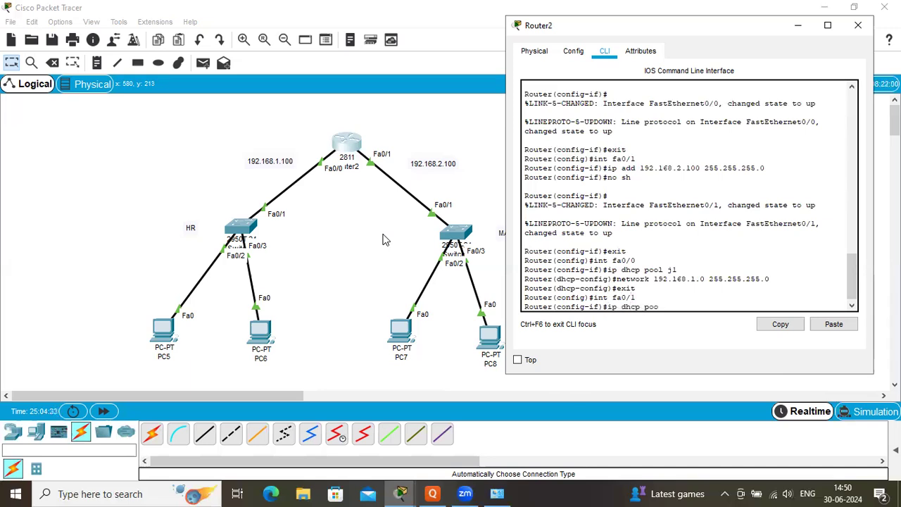
text(l j2)
key(Return)
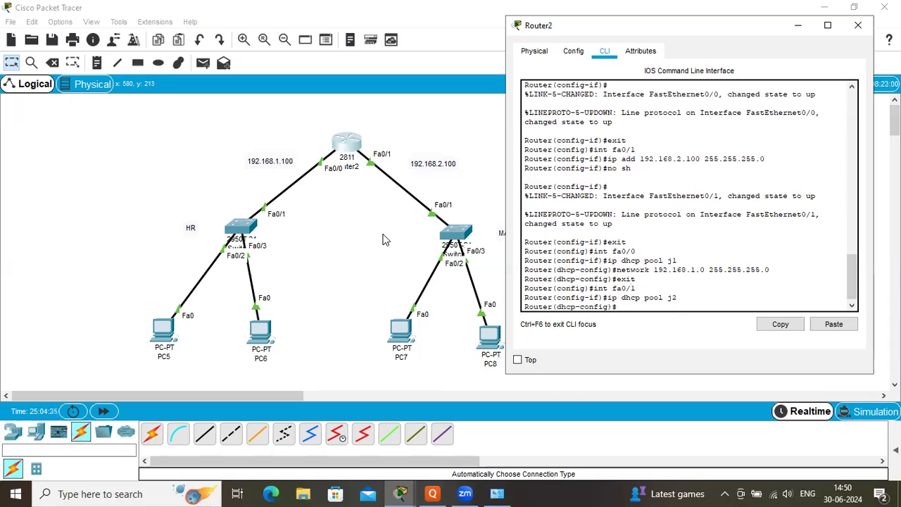
Define pool j2's network as 192.168.2.0 with mask 255.255.255.0, exit to global configuration, and close the router window.
text(netwro)
key(BackSpace)
key(BackSpace)
text(ork 192.168.2.0)
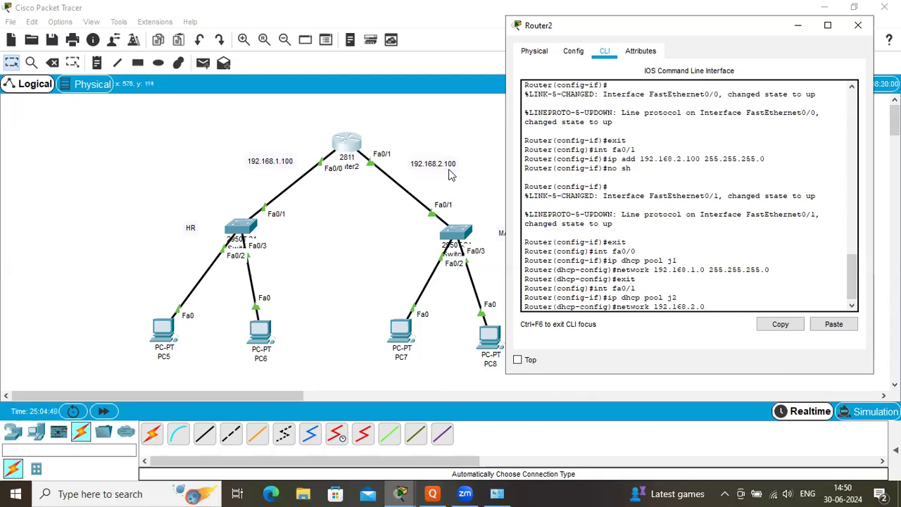
text( 255.255.255)
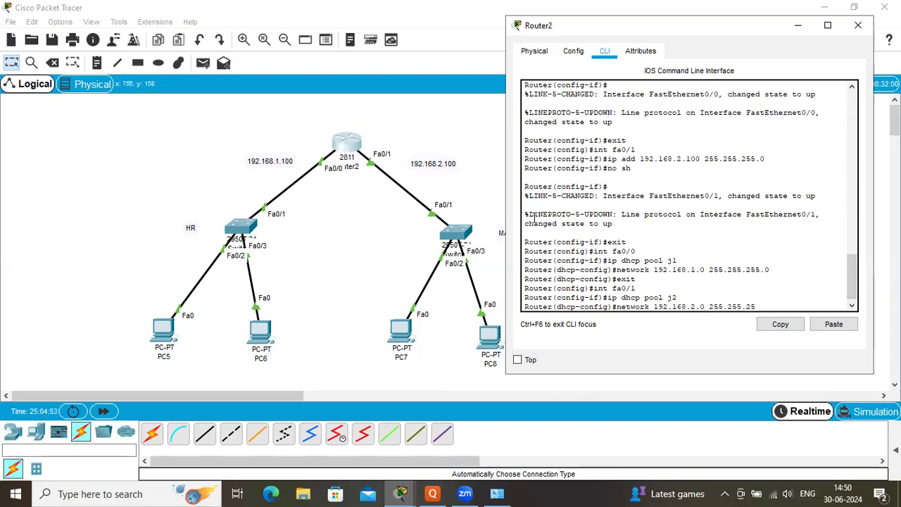
text(.0)
key(Return)
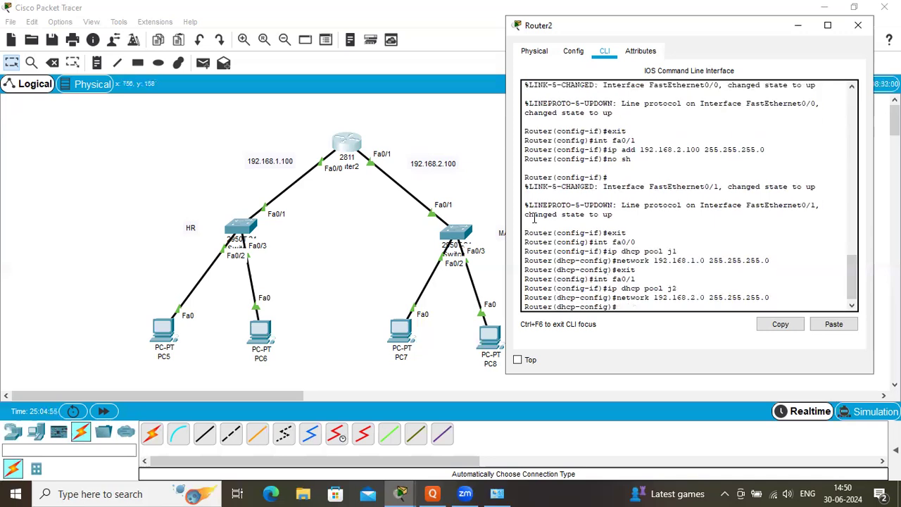
text(exit)
key(Return)
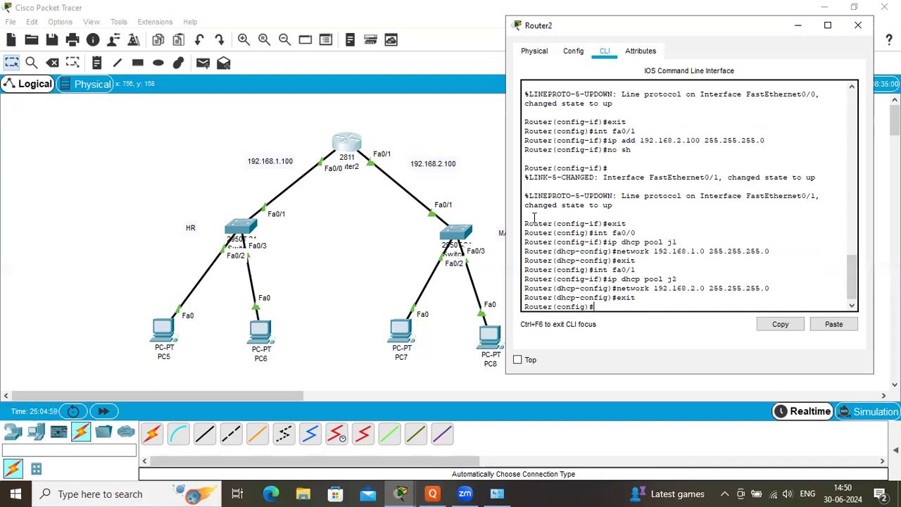
click(848, 27)
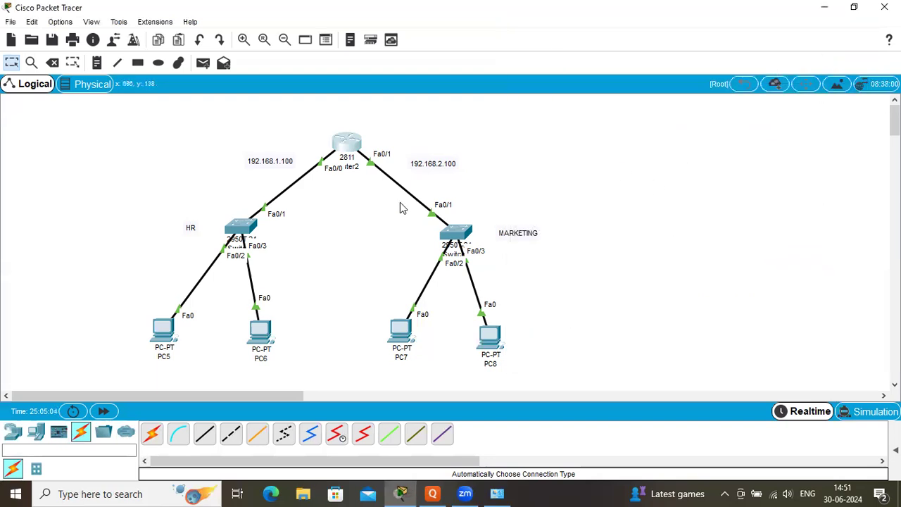
Switch PC5's IPv4 configuration from static to DHCP and close its window.
click(164, 336)
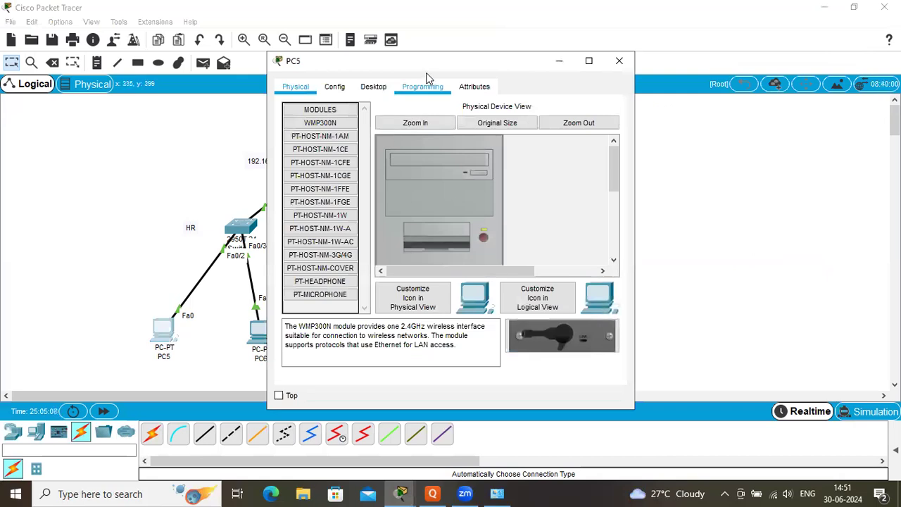
drag(438, 70, 631, 61)
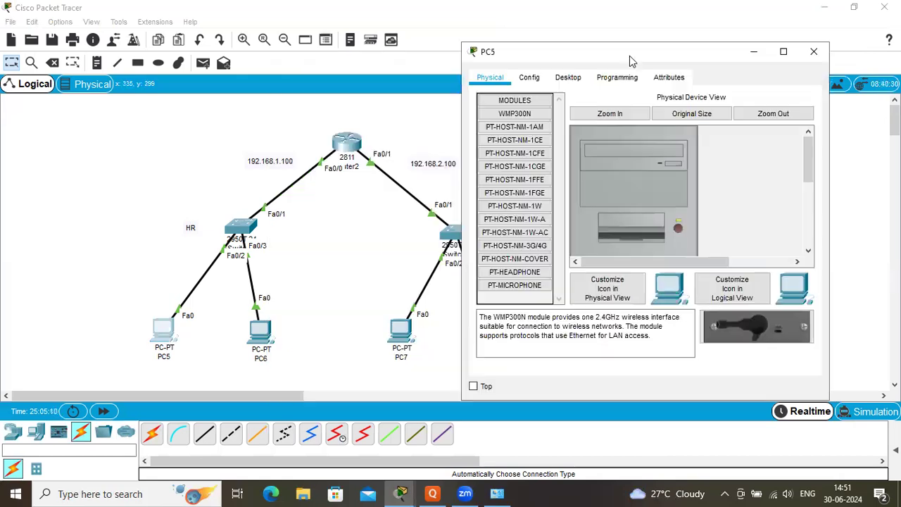
click(568, 78)
click(524, 140)
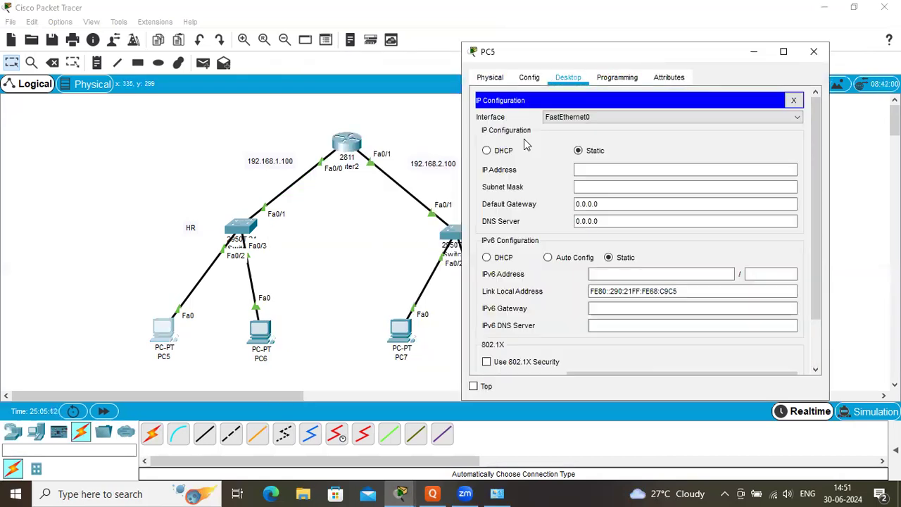
click(486, 151)
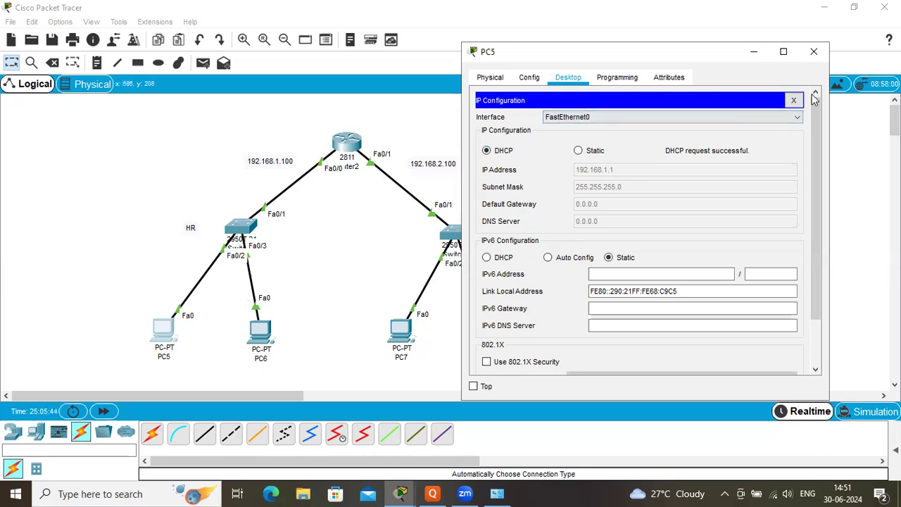
click(814, 51)
Set PC6 to obtain its IPv4 address through DHCP and close its window.
click(261, 332)
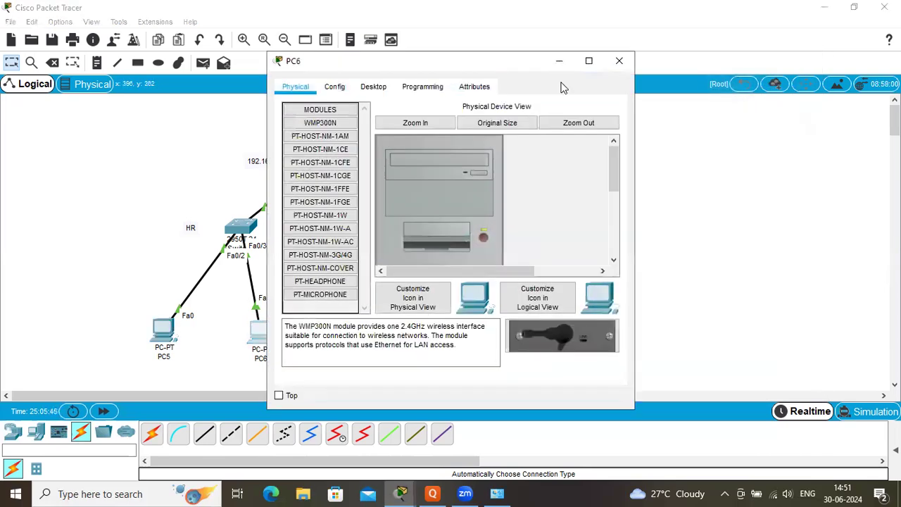
click(374, 86)
drag(441, 63, 638, 57)
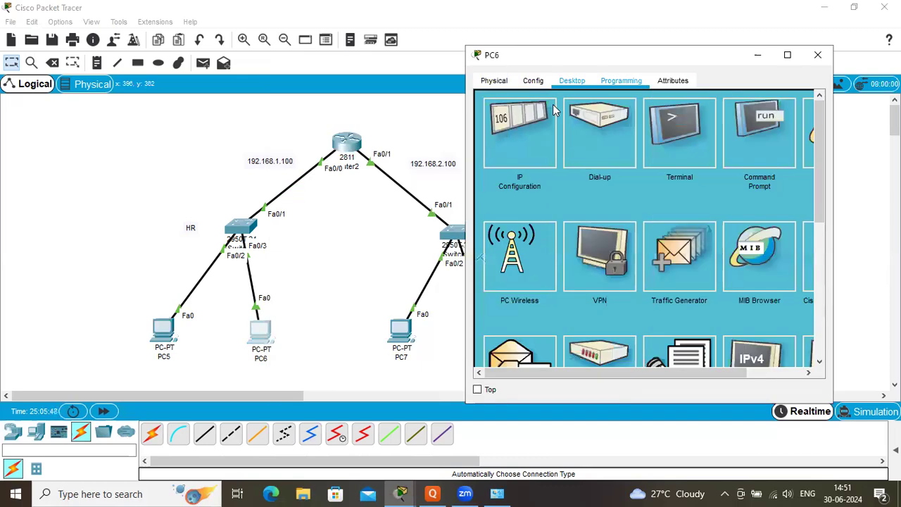
click(535, 138)
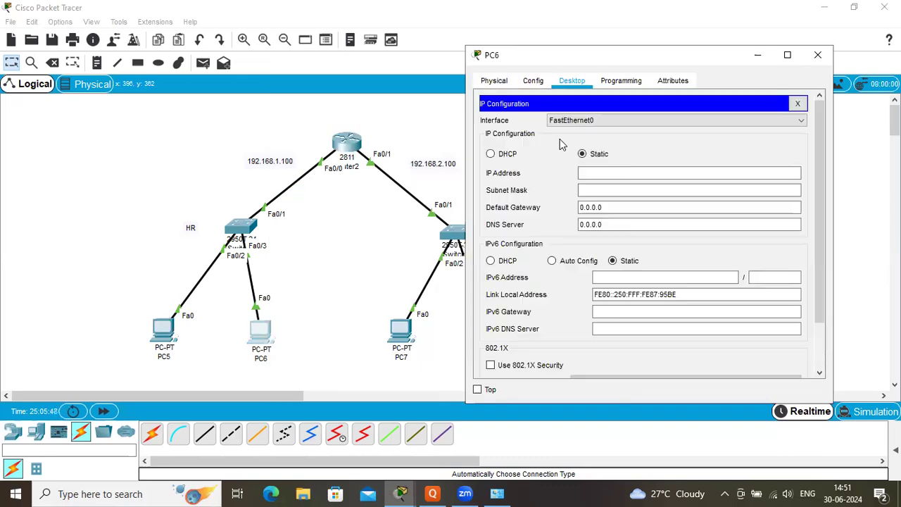
click(492, 154)
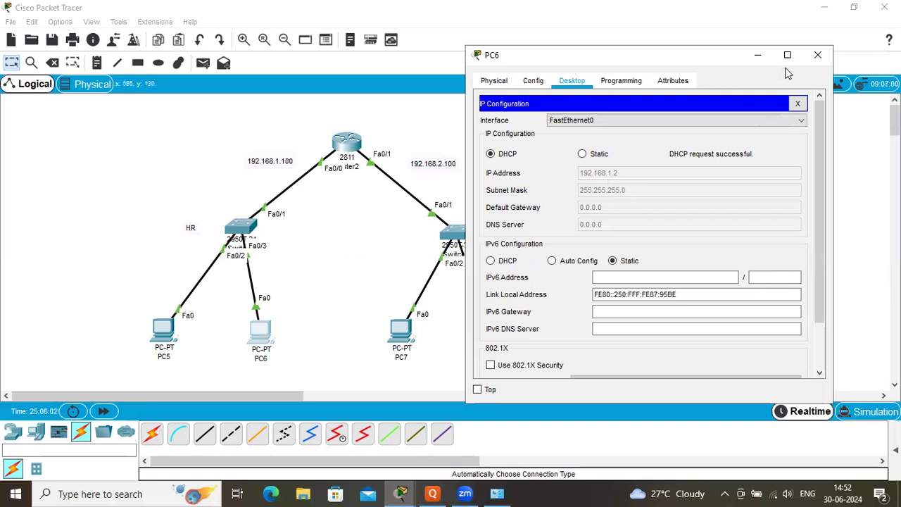
click(819, 56)
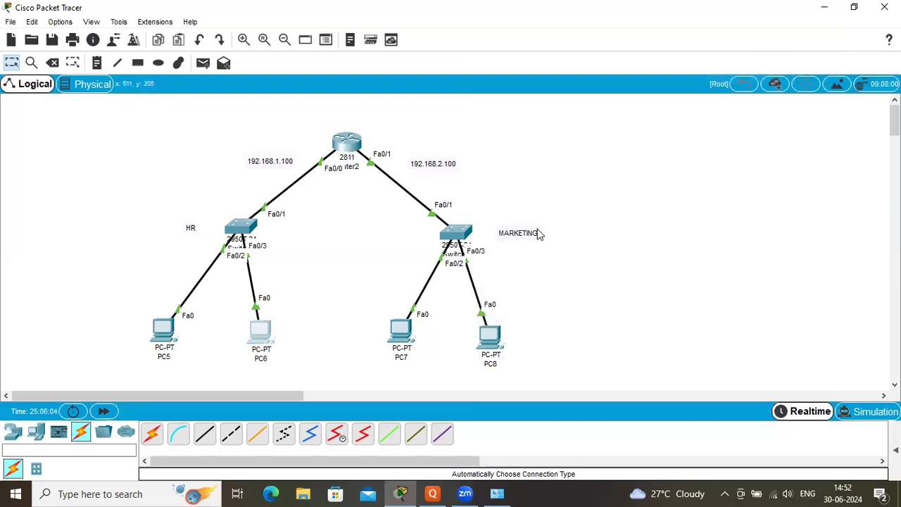
Set the Marketing computer PC7 to obtain its IPv4 address through DHCP and minimize its window.
click(411, 327)
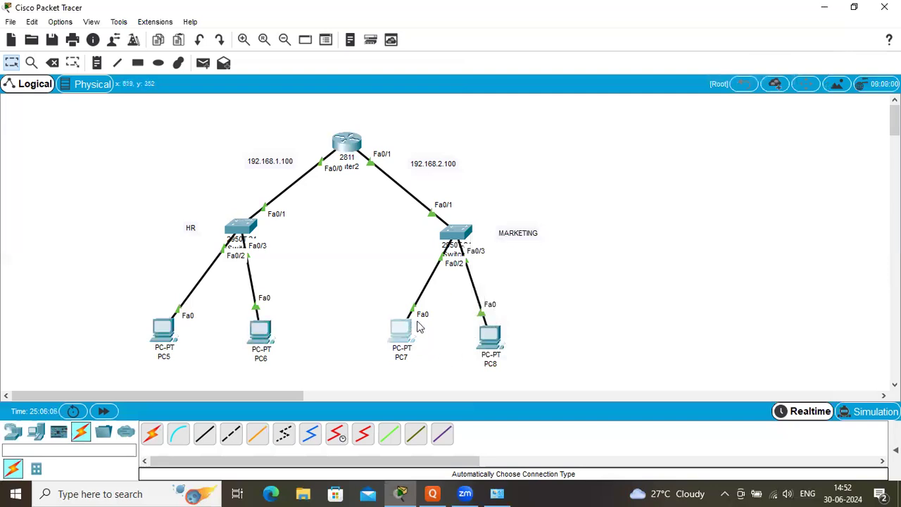
drag(499, 63, 764, 50)
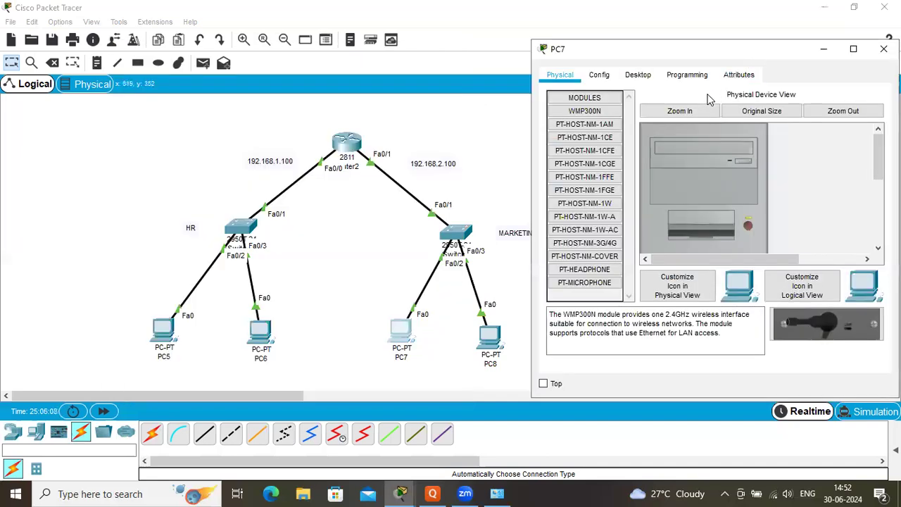
click(637, 75)
click(608, 112)
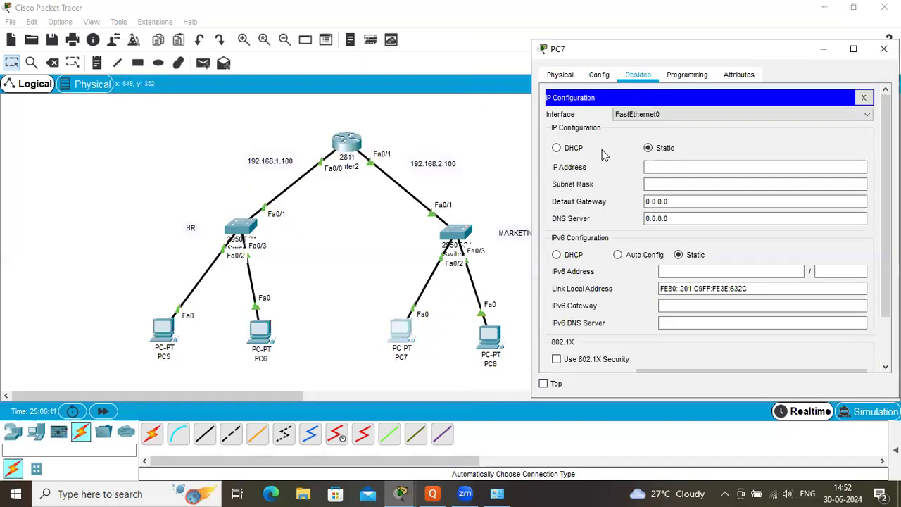
click(557, 149)
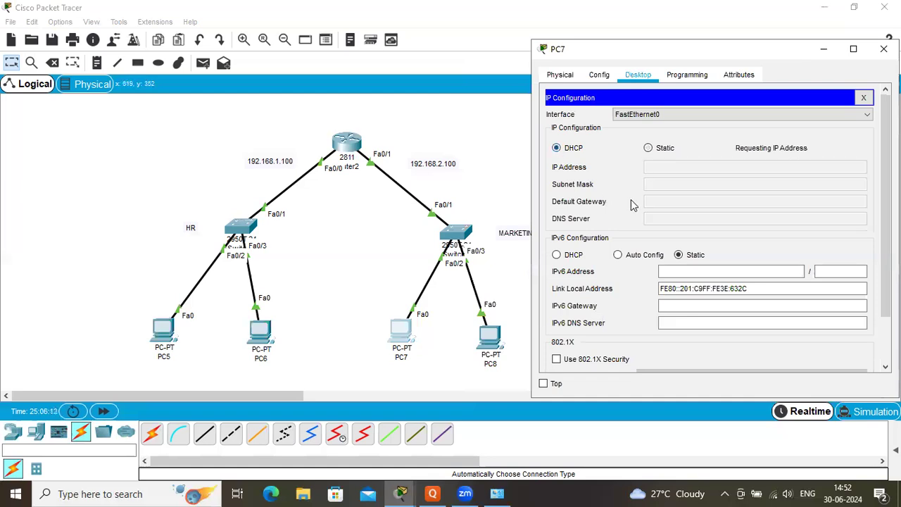
drag(735, 57, 775, 34)
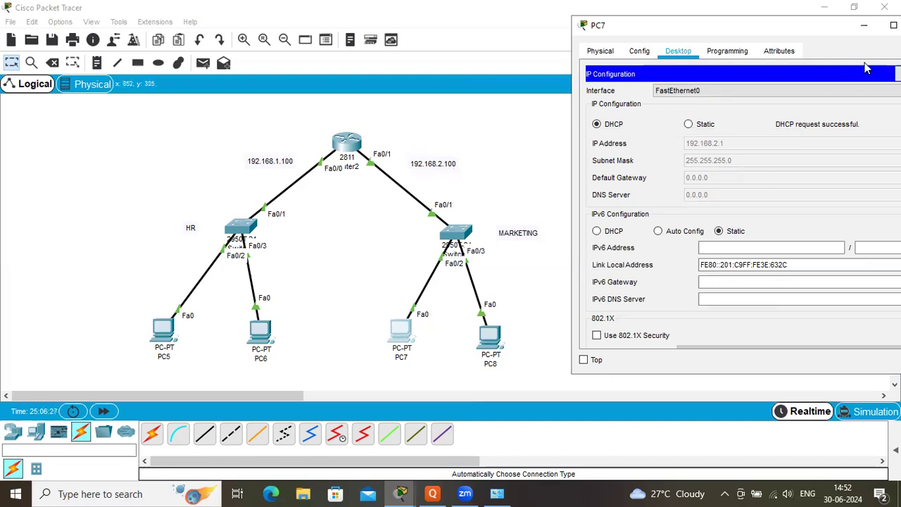
click(864, 26)
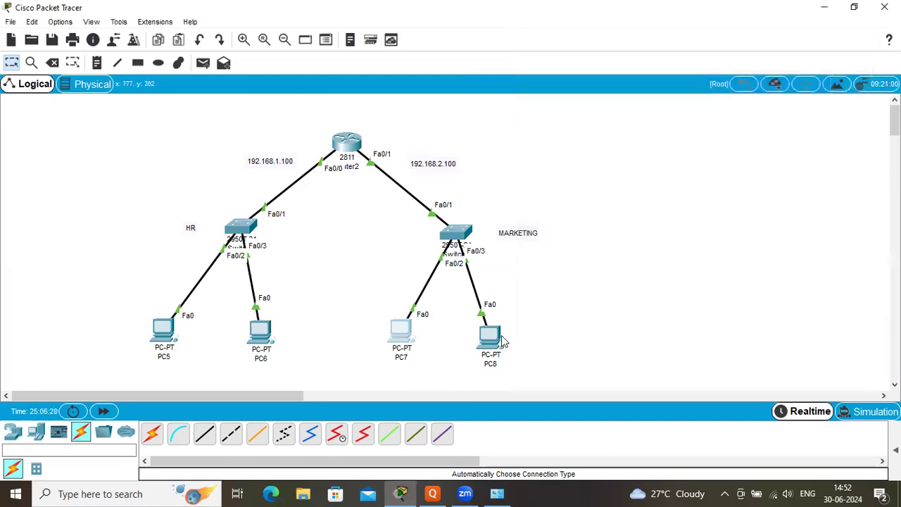
Set the Marketing computer PC8 to obtain its IPv4 address through DHCP and close its window.
click(490, 336)
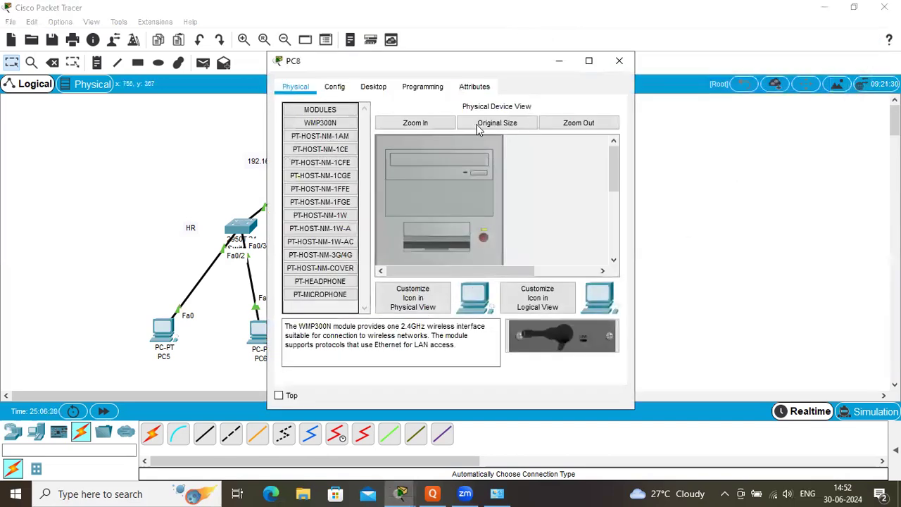
click(373, 87)
click(331, 126)
click(292, 160)
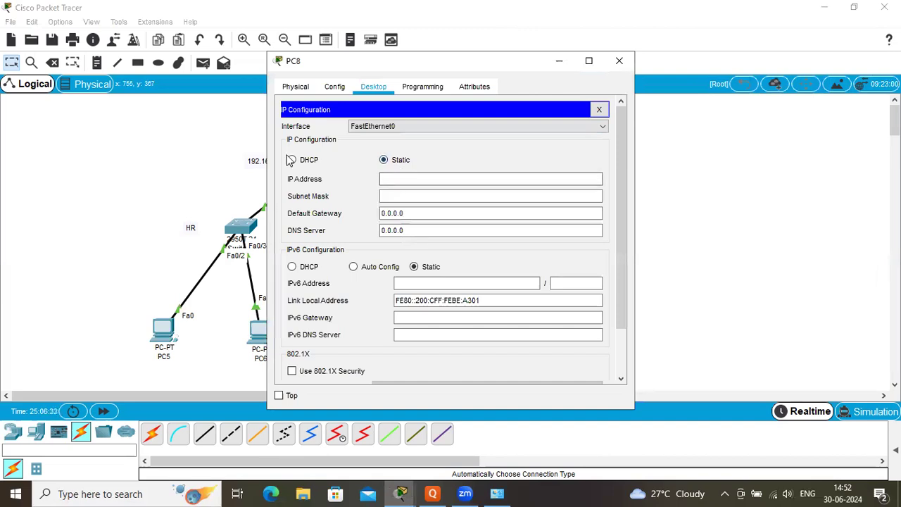
drag(426, 67, 684, 29)
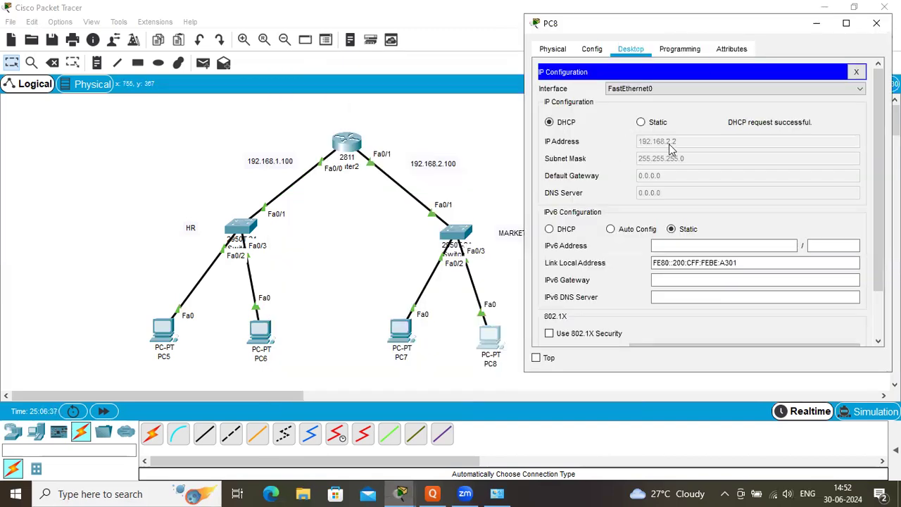
click(877, 23)
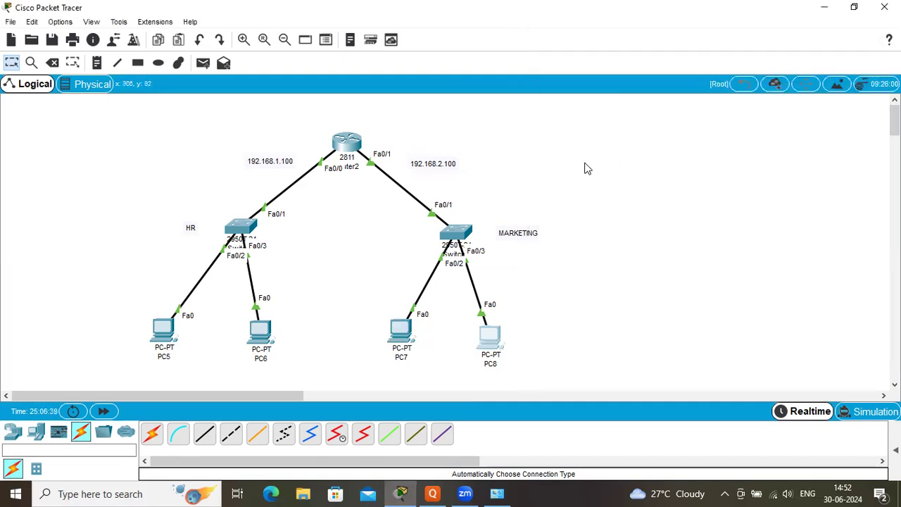